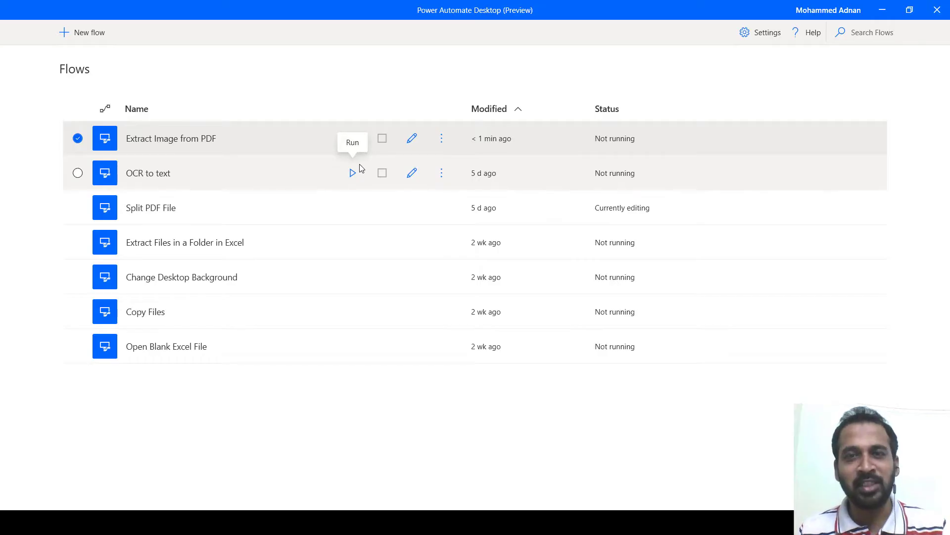
# Create a new flow named 'Split PDF document' and open it in the designer
pyautogui.click(90, 33)
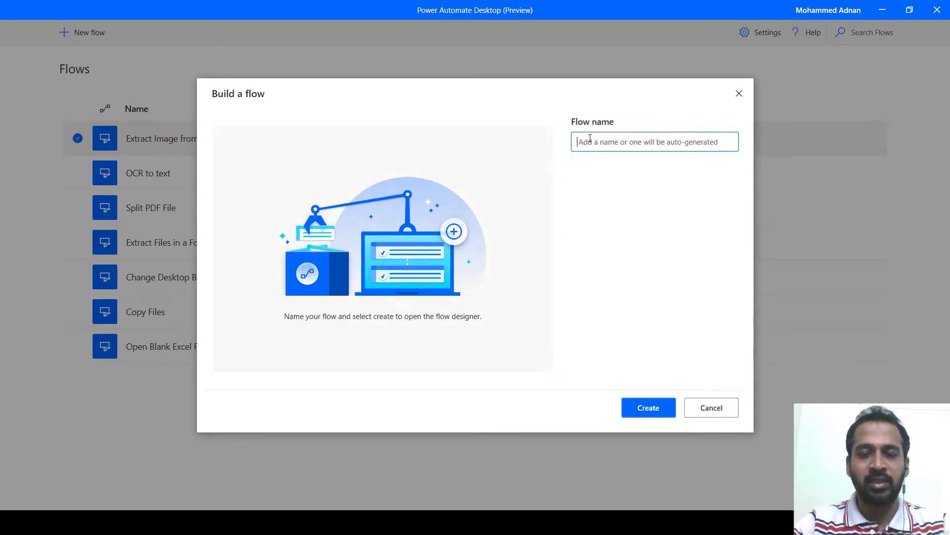
pyautogui.write('Split PDF')
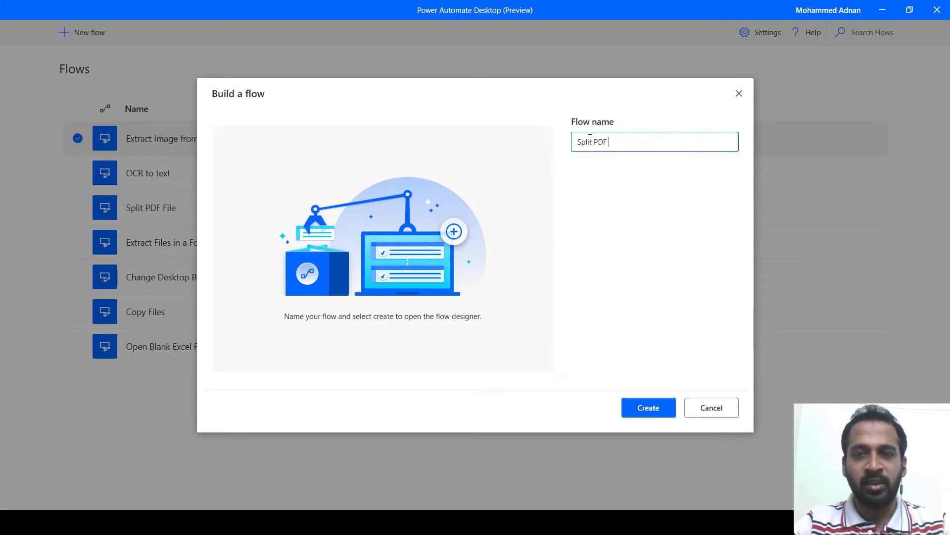
pyautogui.write('ment')
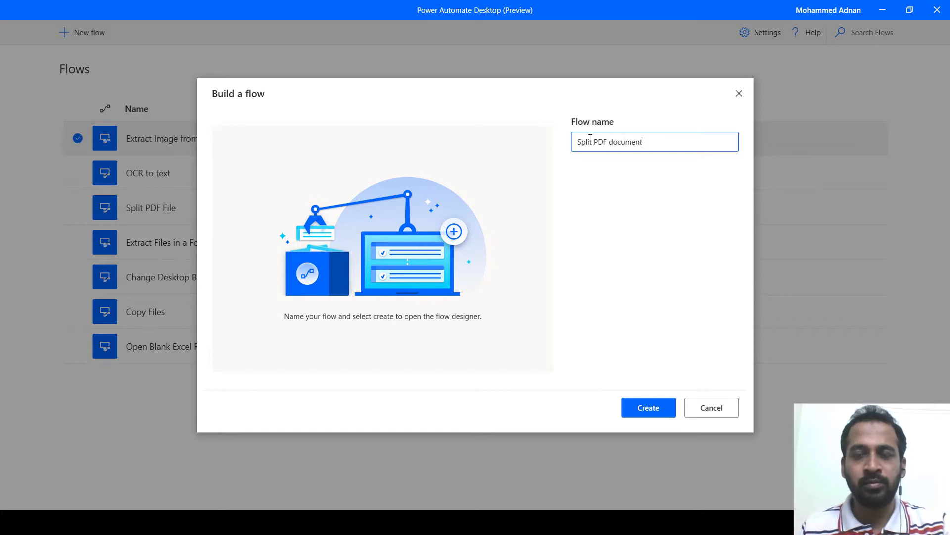
pyautogui.click(648, 407)
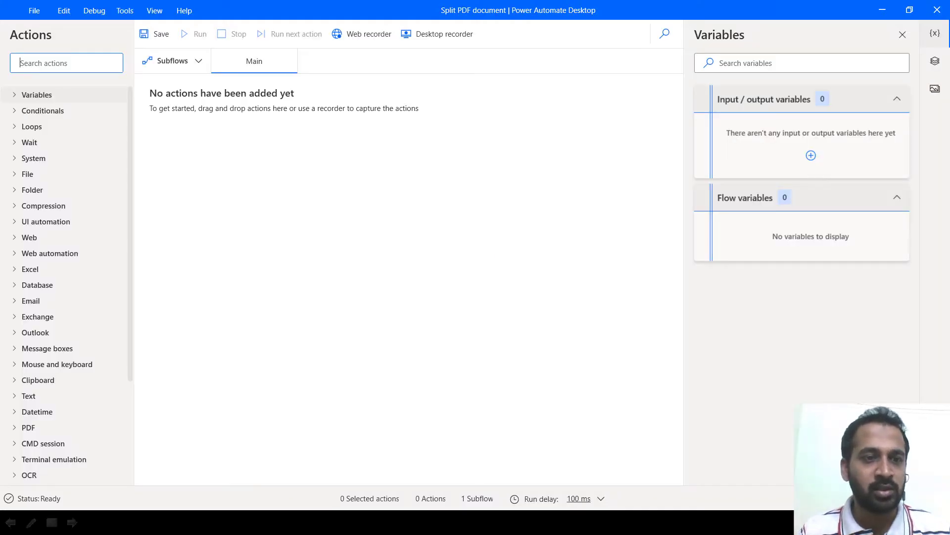
pyautogui.scroll(-1, 73, 315)
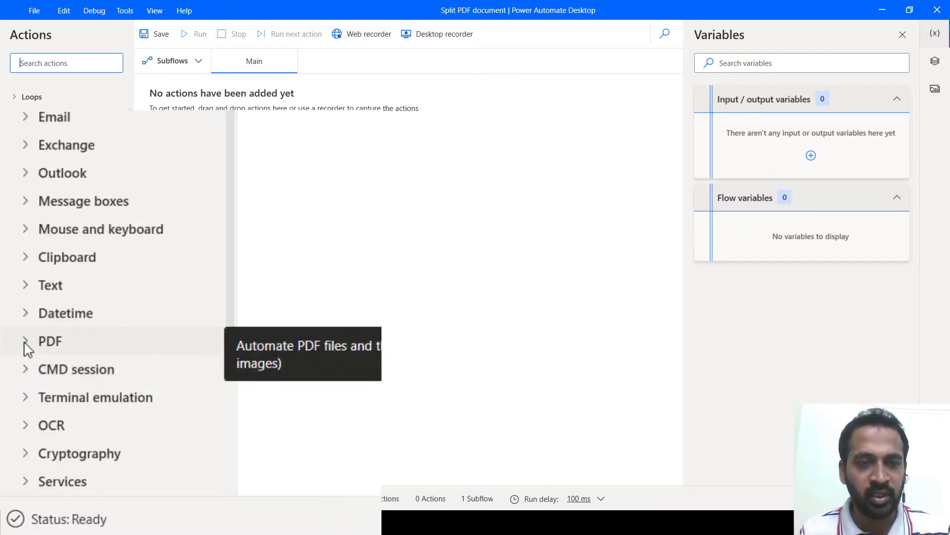
# Drag 'Extract PDF file pages to new PDF file' from the PDF actions toward the Main flow
pyautogui.click(26, 340)
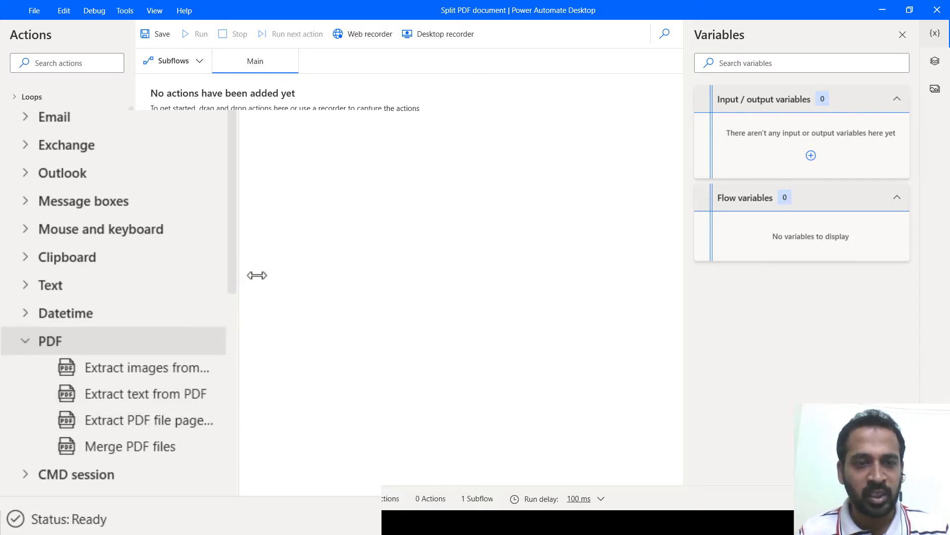
pyautogui.moveTo(237, 274); pyautogui.dragTo(341, 274)
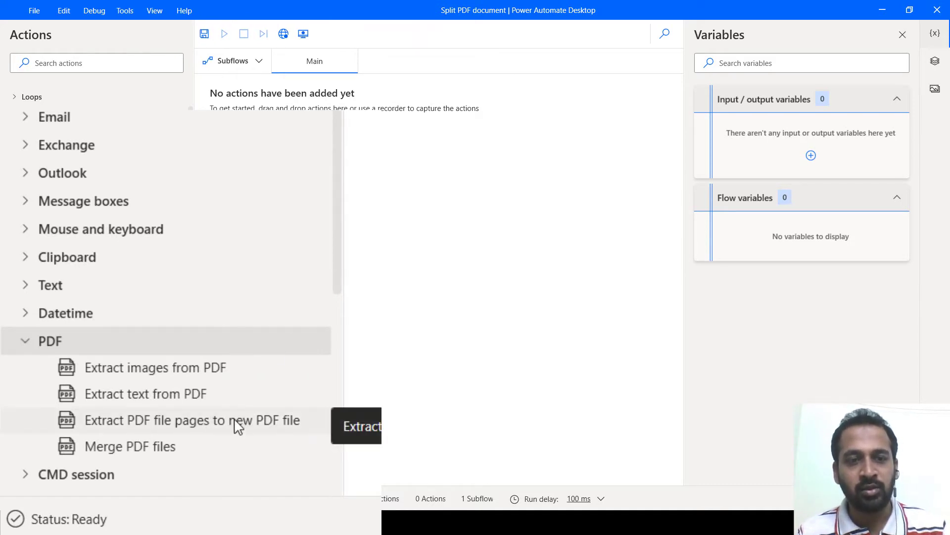
pyautogui.moveTo(245, 422); pyautogui.dragTo(390, 195)
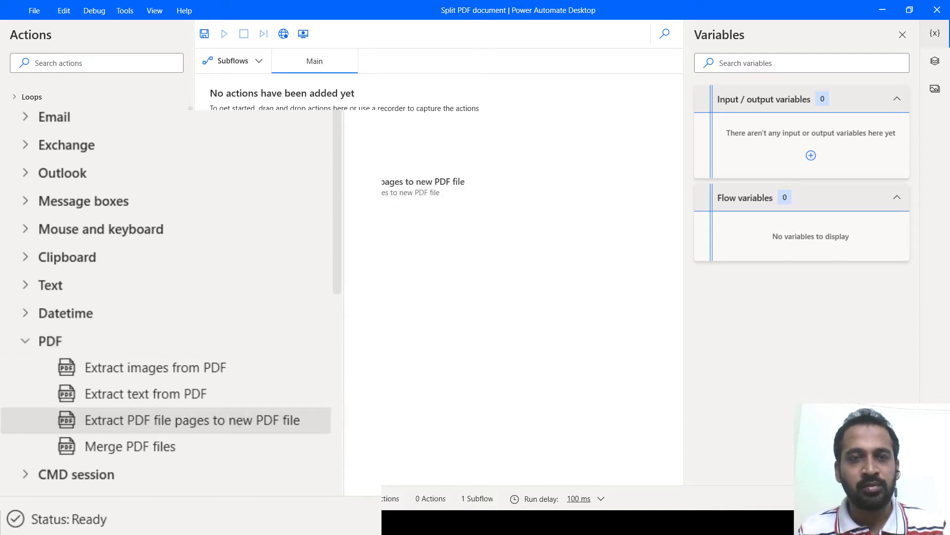
# Drop the extraction action into Main and pick BBA ALL.pdf from 31. Power Automate as source
pyautogui.moveTo(380, 186); pyautogui.dragTo(380, 186)
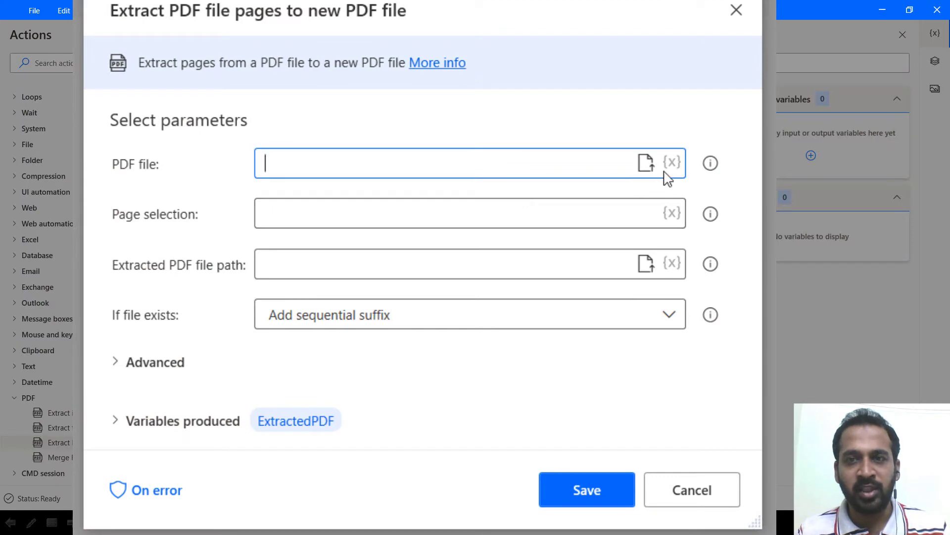
pyautogui.click(647, 163)
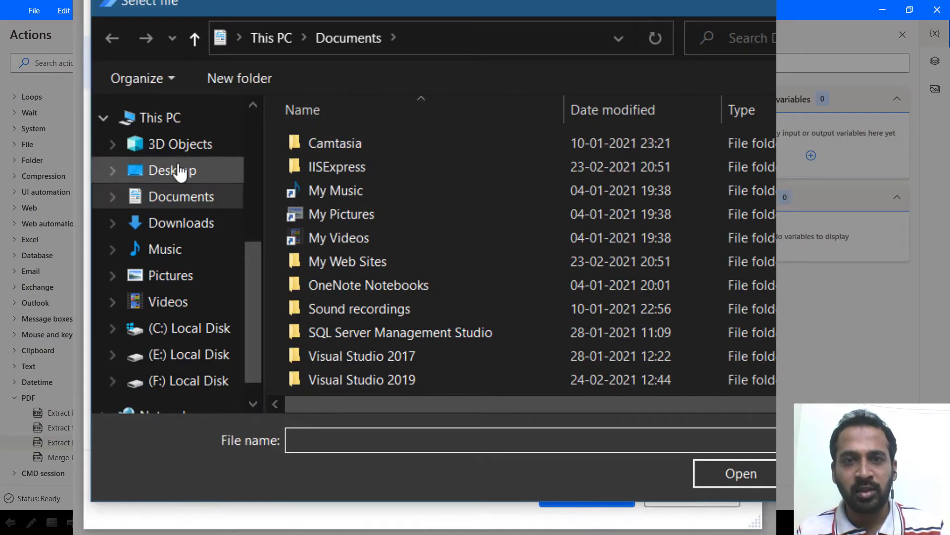
pyautogui.scroll(2, 178, 171)
pyautogui.scroll(2, 185, 134)
pyautogui.click(194, 109)
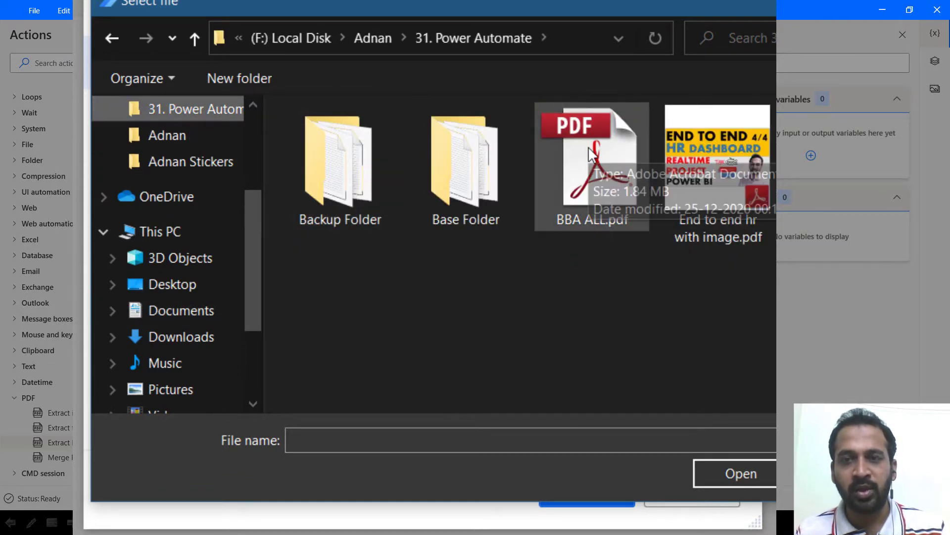
pyautogui.doubleClick(604, 160)
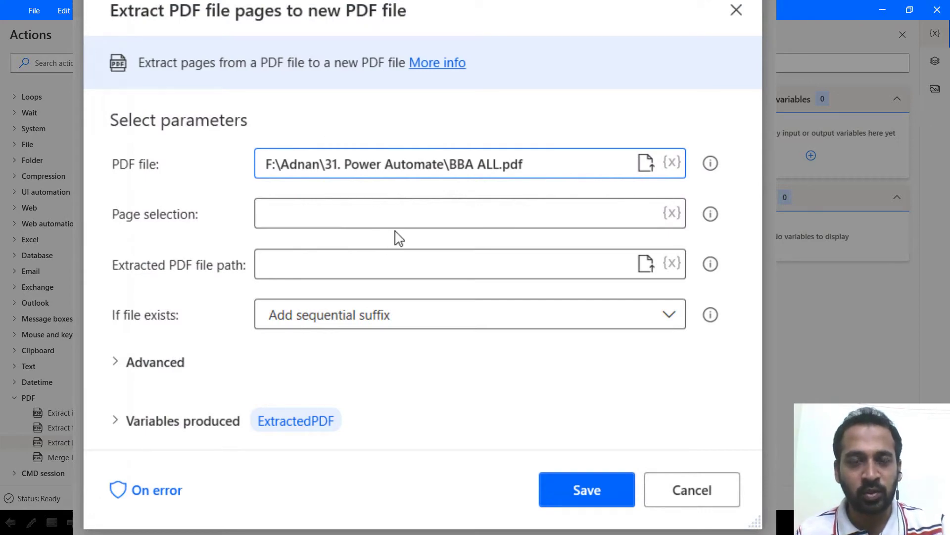
pyautogui.hotkey('alt', 'Tab')
pyautogui.hotkey('alt', 'Tab')
pyautogui.hotkey('alt', 'Tab')
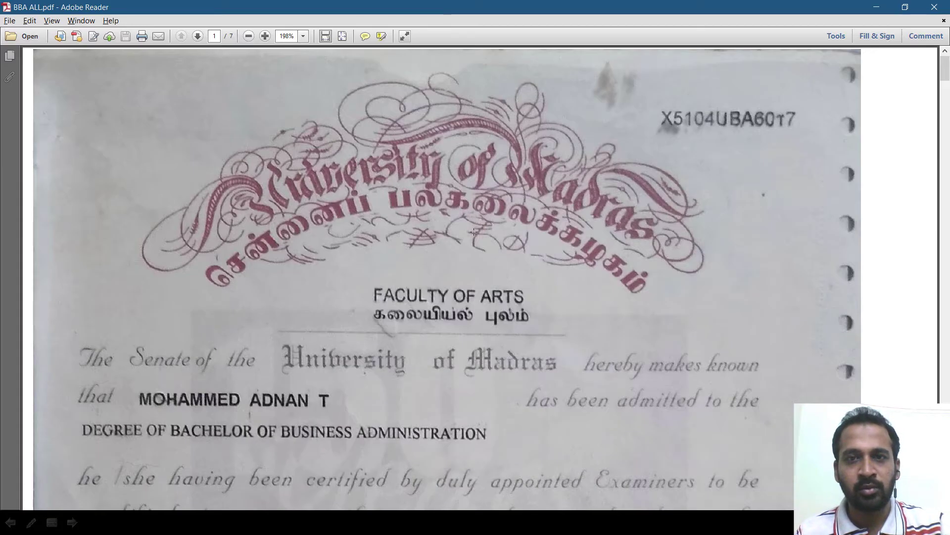
pyautogui.scroll(-3, 512, 229)
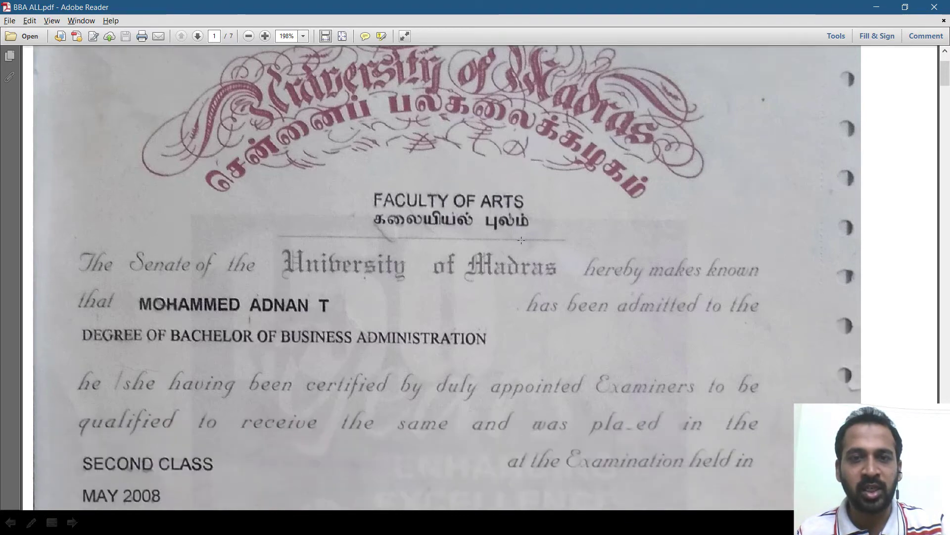
pyautogui.scroll(-4, 516, 238)
pyautogui.scroll(-4, 518, 246)
pyautogui.scroll(-5, 518, 245)
pyautogui.scroll(-5, 520, 252)
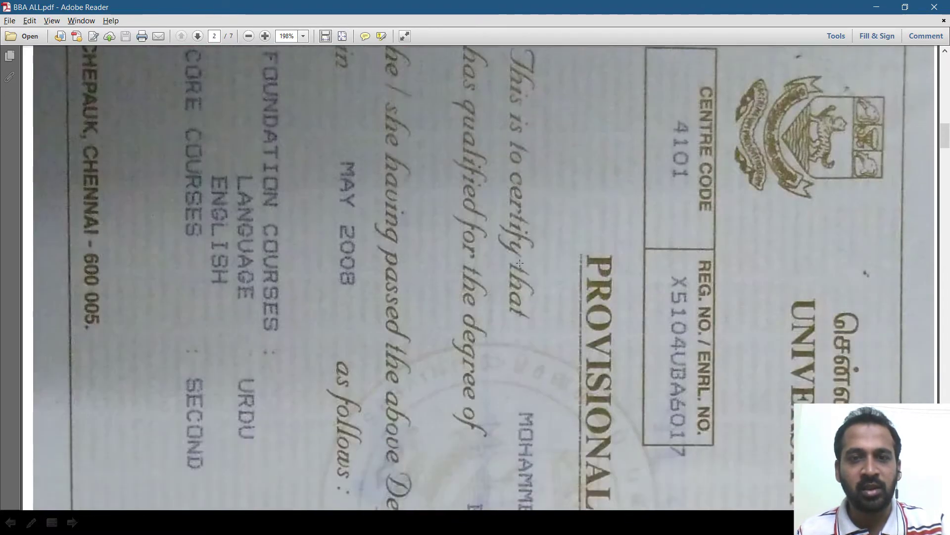
pyautogui.scroll(-4, 524, 260)
pyautogui.scroll(-2, 525, 269)
pyautogui.scroll(-4, 524, 268)
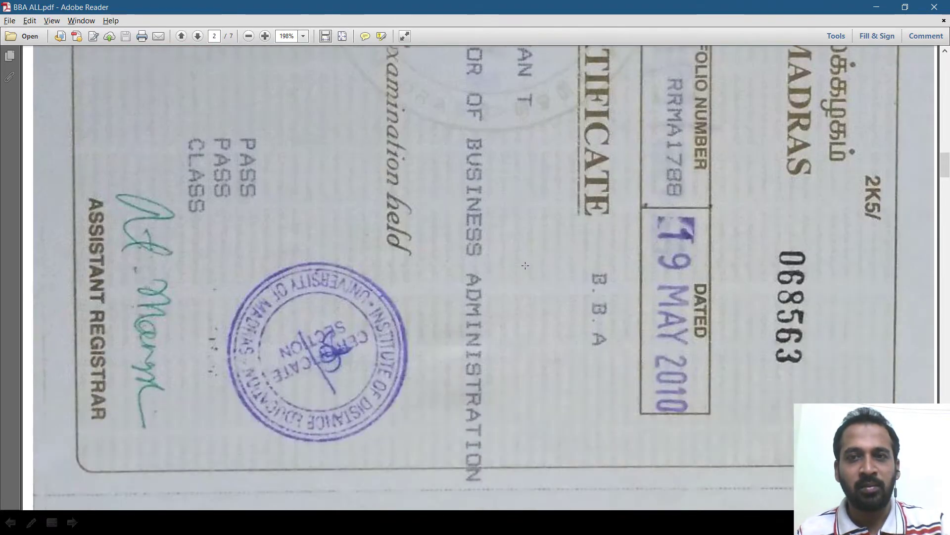
pyautogui.scroll(-3, 526, 268)
pyautogui.scroll(-4, 525, 267)
pyautogui.scroll(2, 525, 266)
pyautogui.scroll(6, 524, 266)
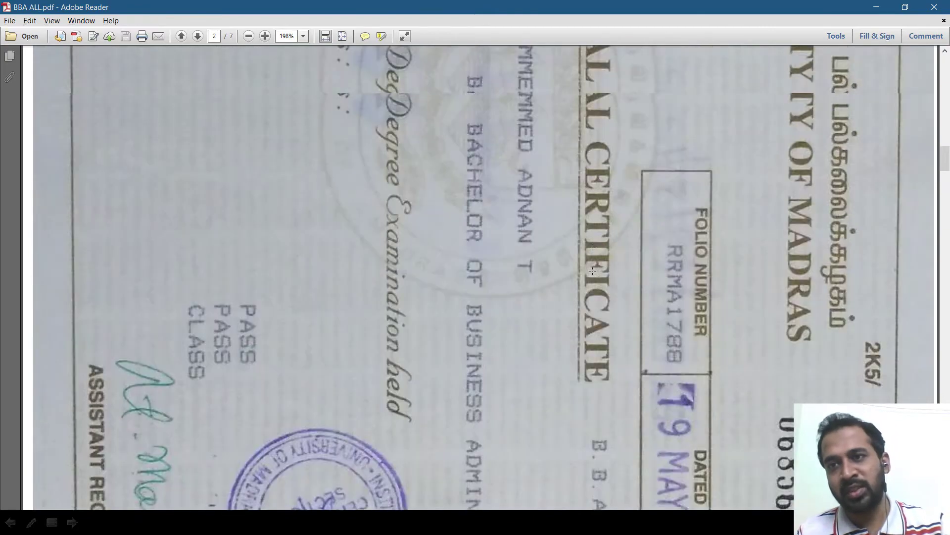
pyautogui.scroll(1, 534, 268)
pyautogui.scroll(-9, 582, 274)
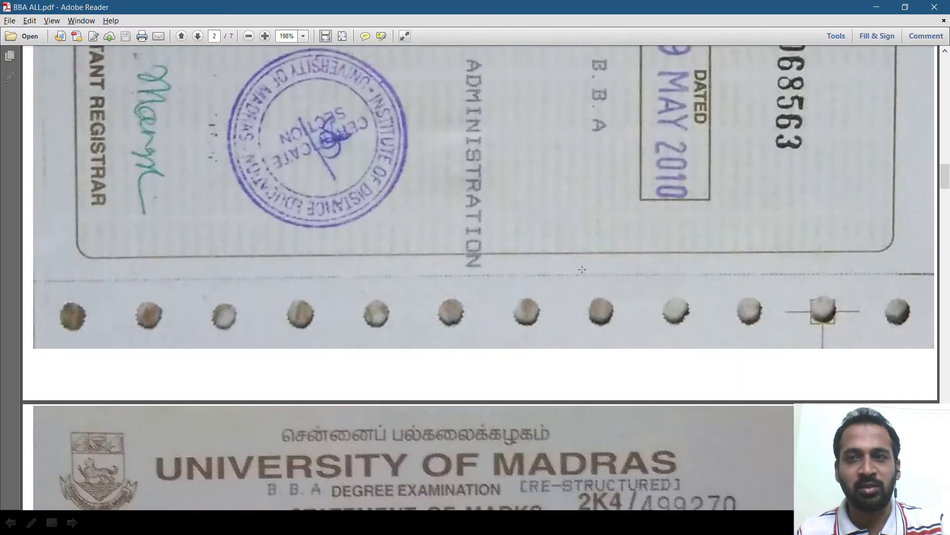
pyautogui.scroll(-2, 582, 274)
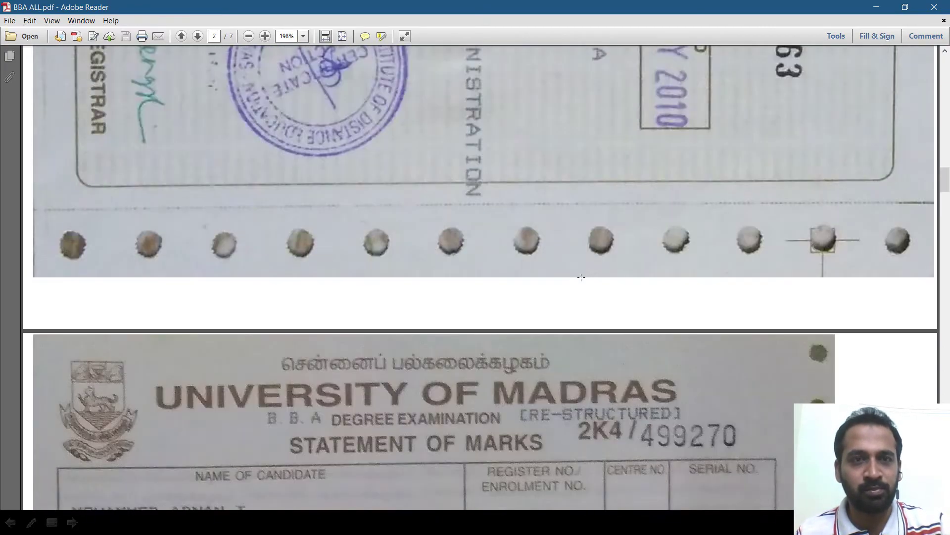
pyautogui.scroll(-3, 581, 277)
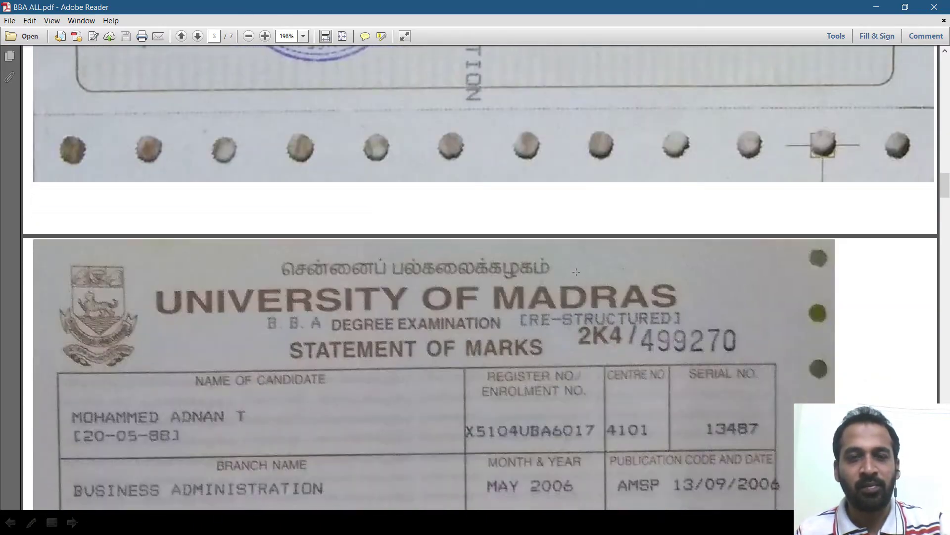
pyautogui.hotkey('alt', 'Tab')
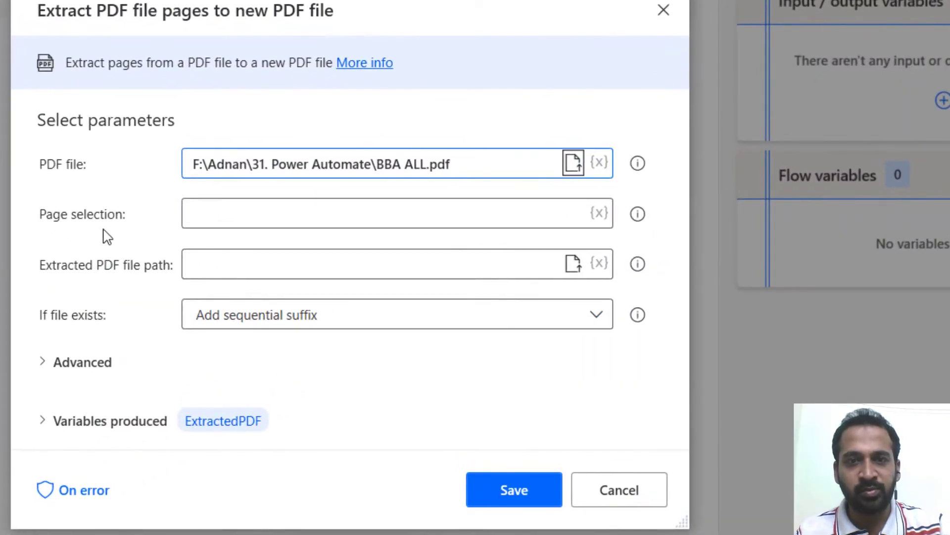
# Enter 3-7 as the pages to extract
pyautogui.click(406, 213)
pyautogui.write('1')
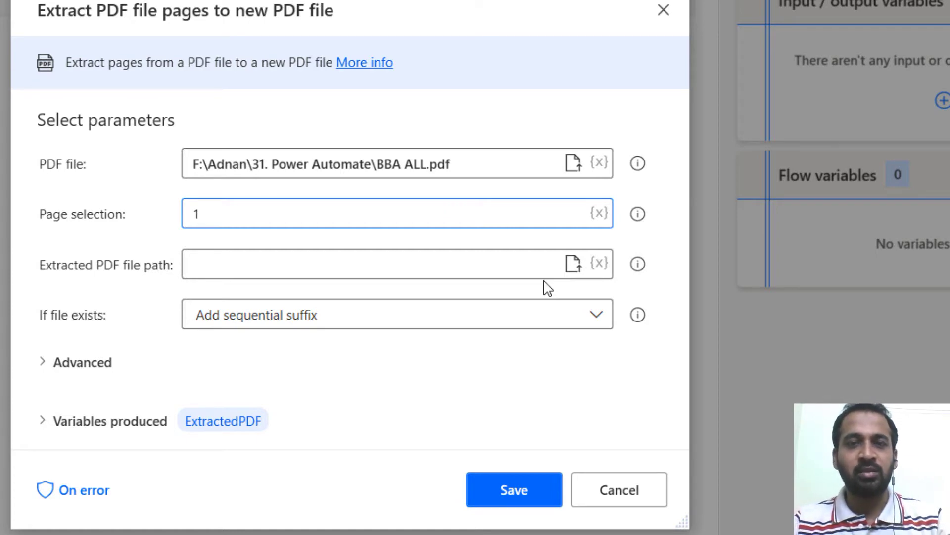
pyautogui.write(',5')
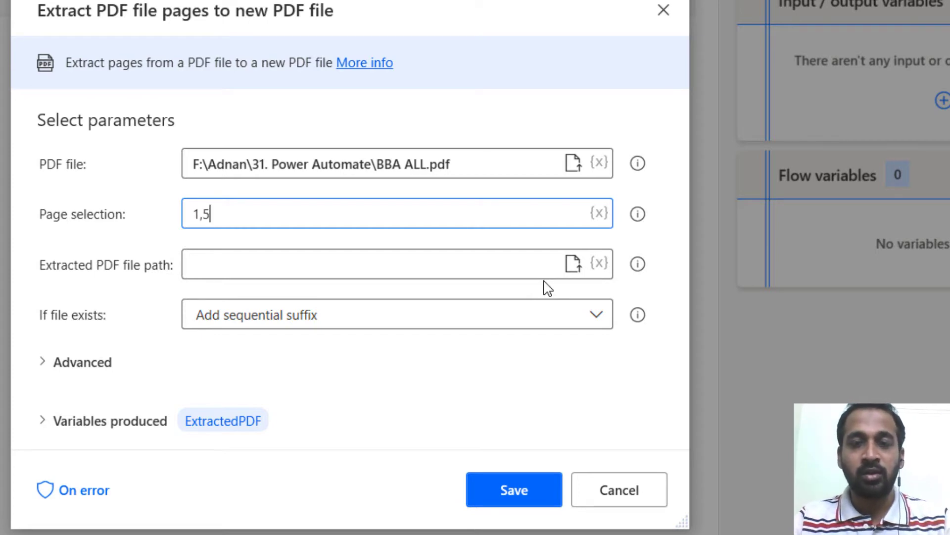
pyautogui.press('BackSpace')
pyautogui.press('BackSpace')
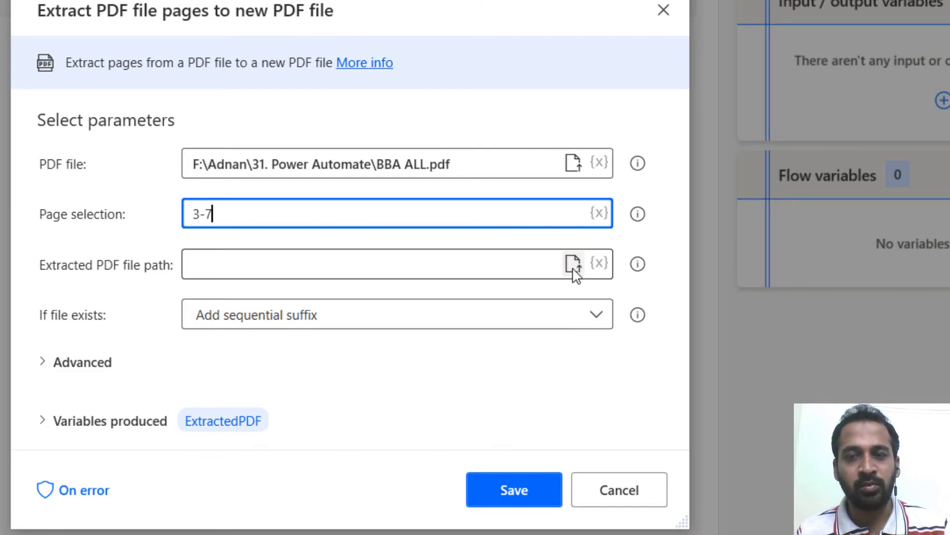
# Set the output file to BBA Marksheets in the 31. Power Automate folder
pyautogui.click(573, 265)
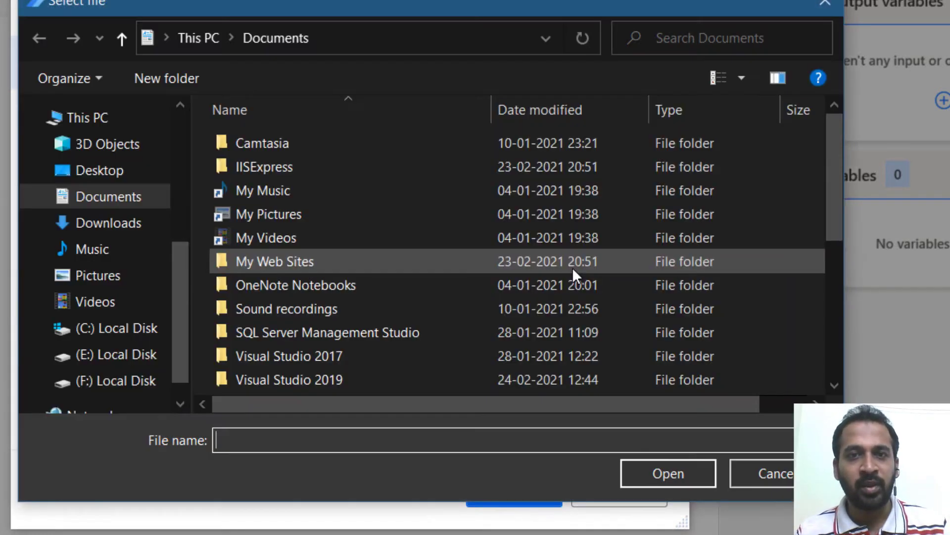
pyautogui.scroll(3, 96, 253)
pyautogui.scroll(1, 97, 253)
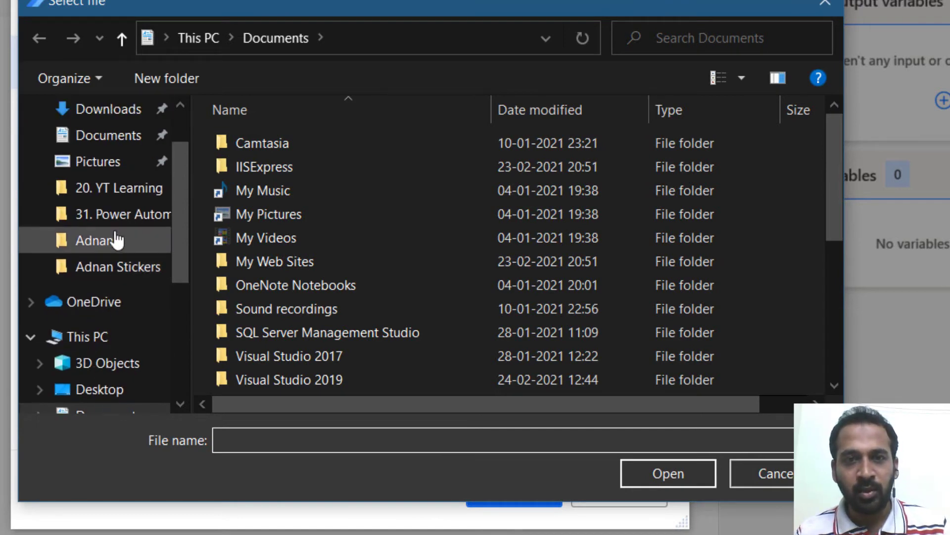
pyautogui.click(119, 214)
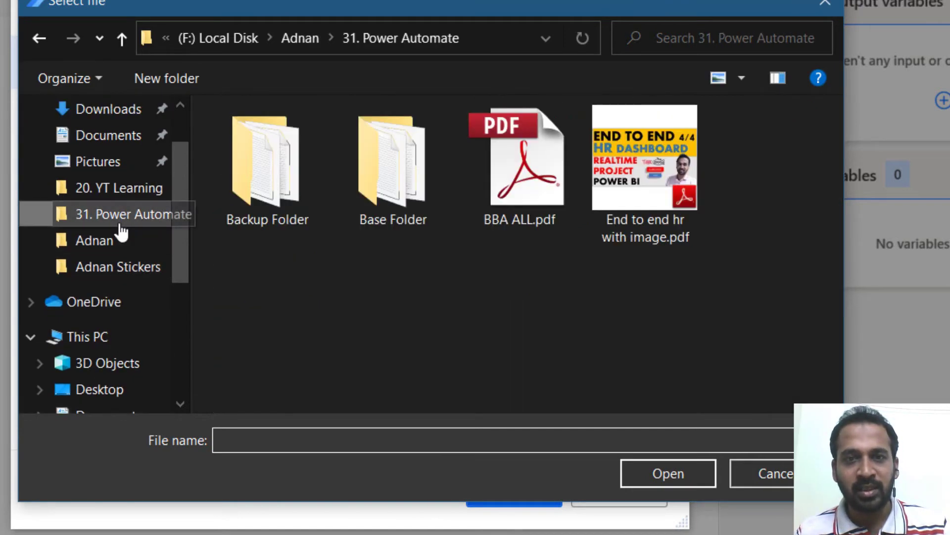
pyautogui.click(369, 438)
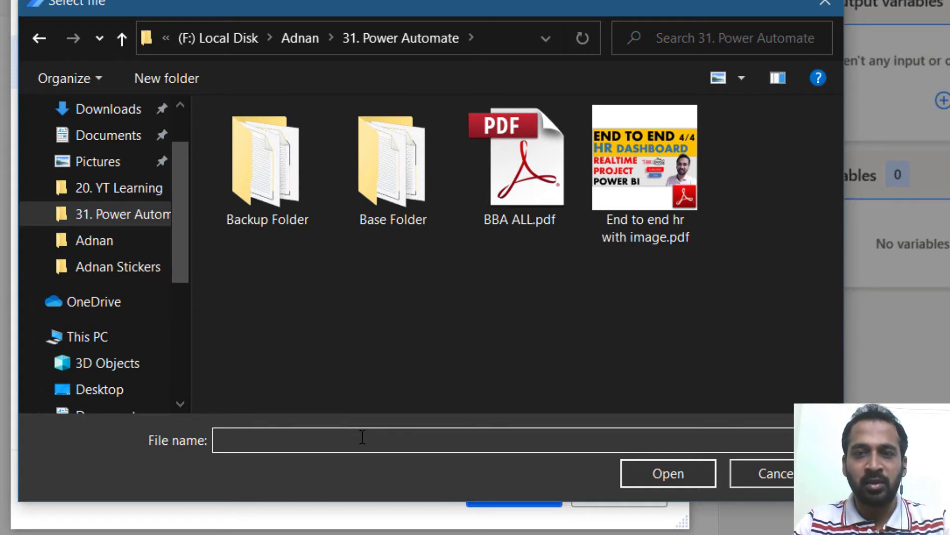
pyautogui.write('BBA Marksheets')
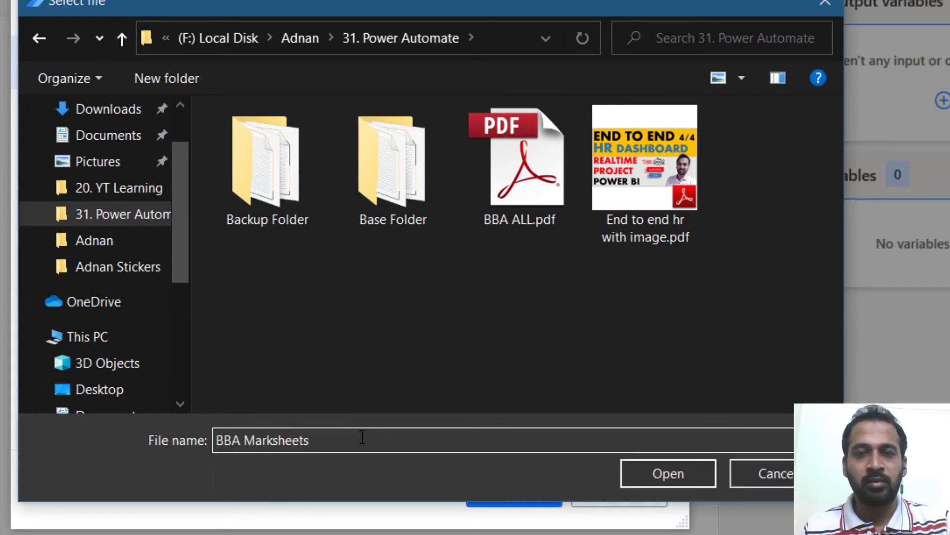
pyautogui.click(669, 473)
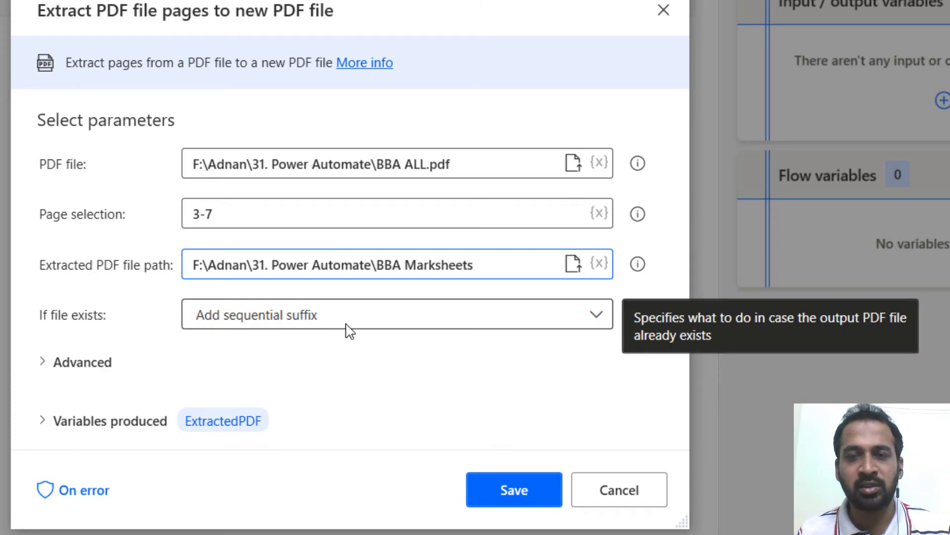
# Set 'If file exists' to Overwrite, briefly expanding and collapsing the Advanced settings
pyautogui.click(598, 317)
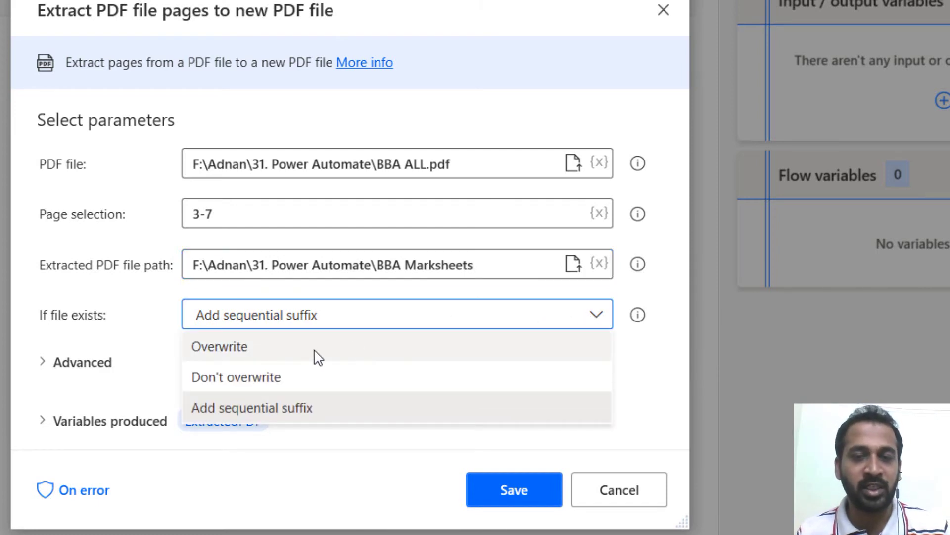
pyautogui.click(262, 345)
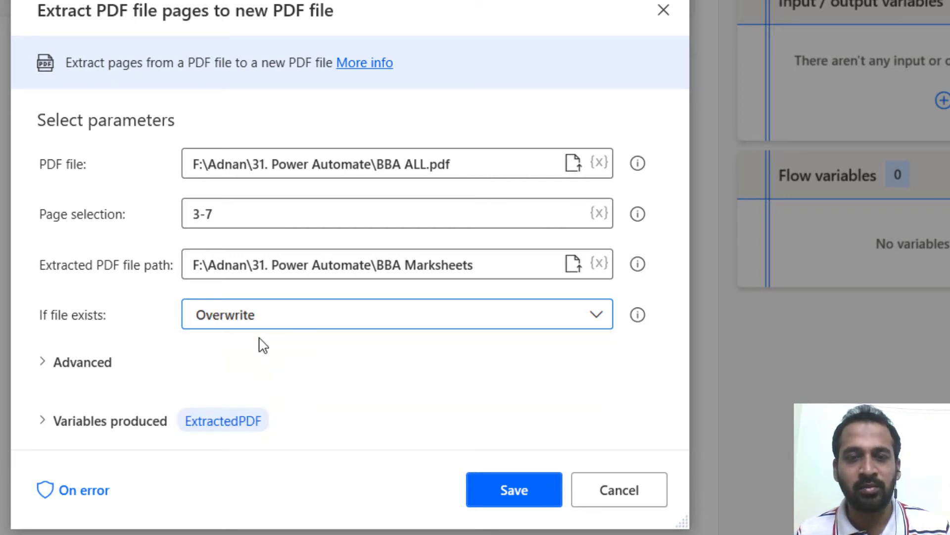
pyautogui.click(45, 362)
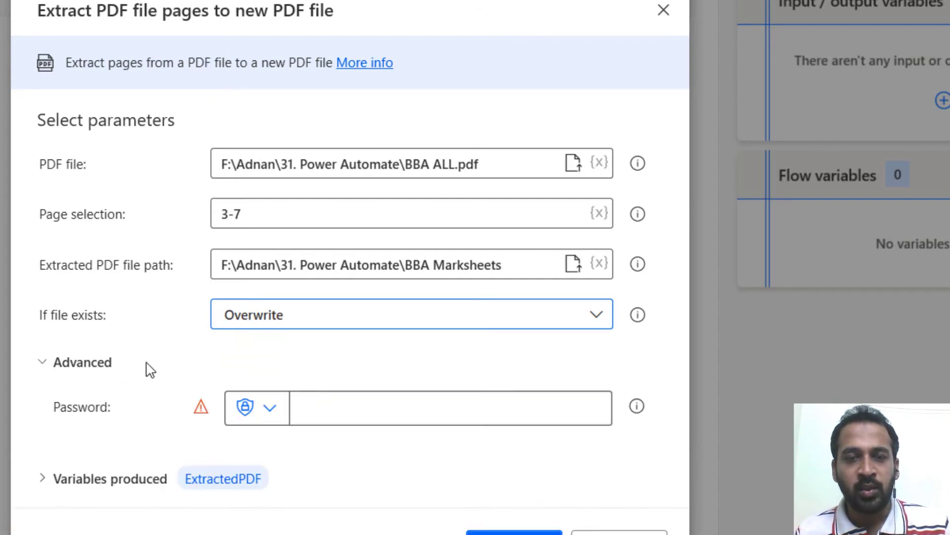
pyautogui.moveTo(637, 407)
pyautogui.click(42, 362)
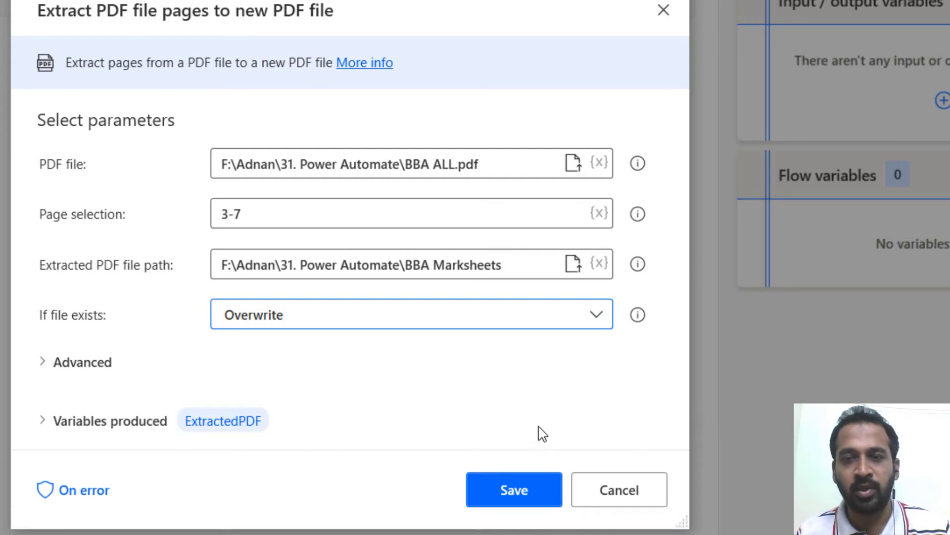
# Save the extraction action and run the Split PDF document flow
pyautogui.click(518, 494)
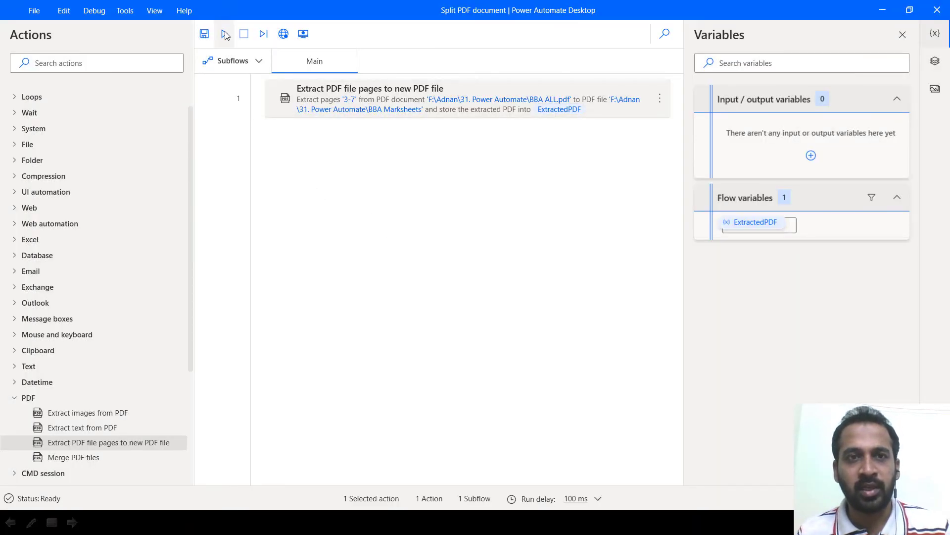
pyautogui.click(226, 33)
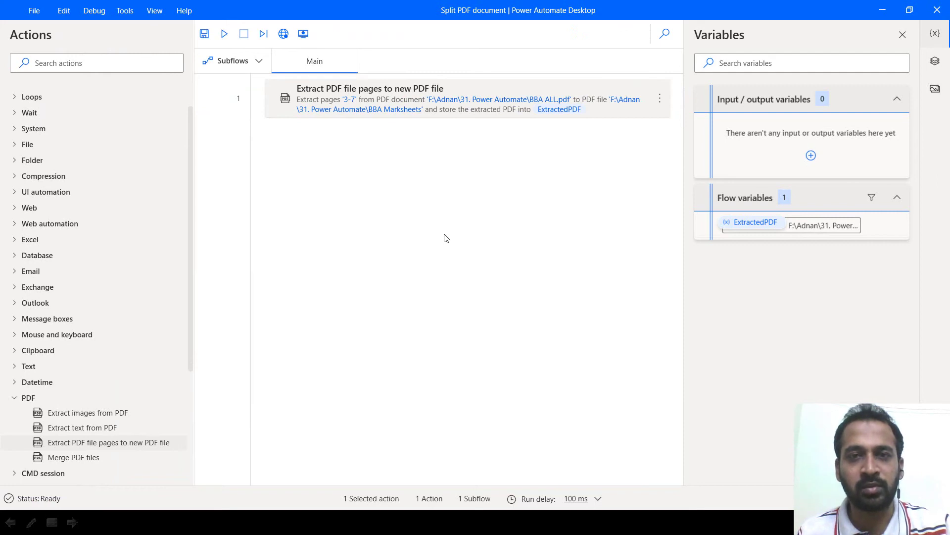
pyautogui.hotkey('alt', 'Tab')
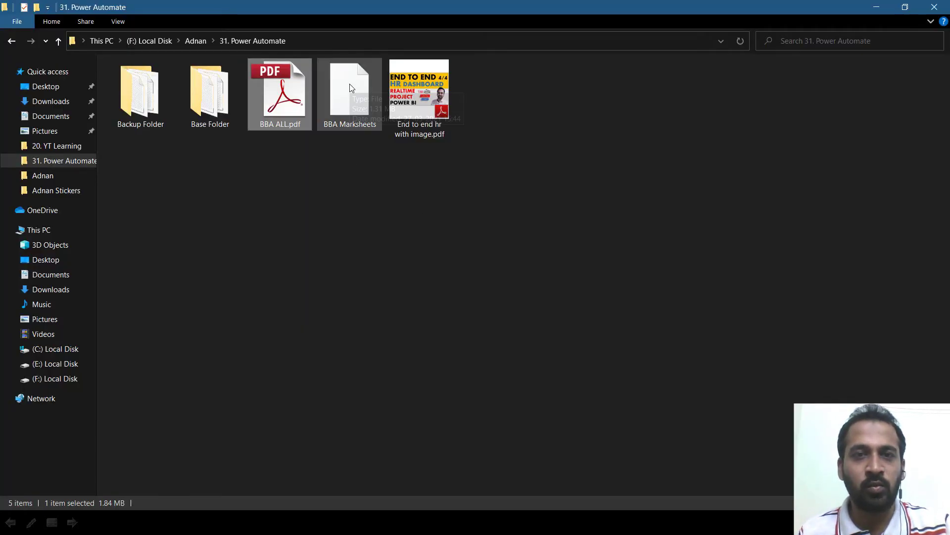
pyautogui.click(350, 89)
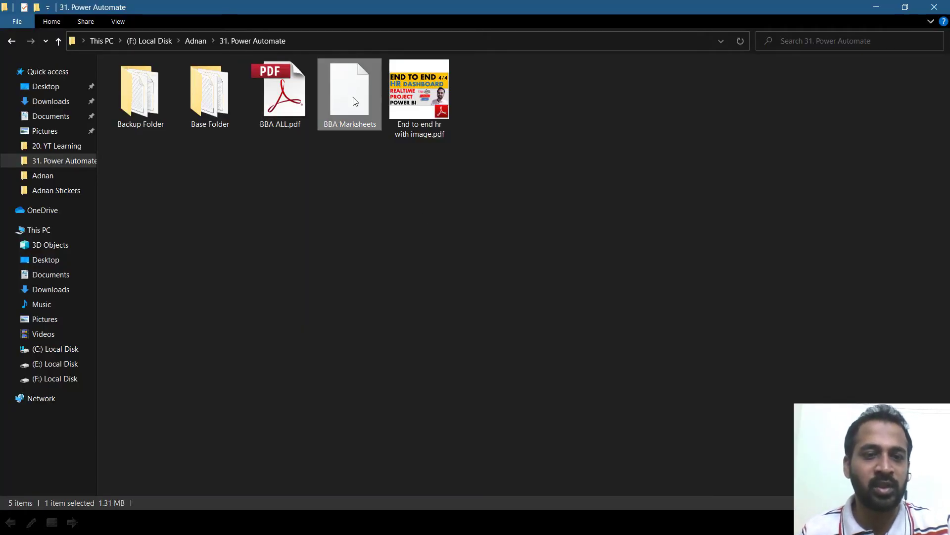
pyautogui.moveTo(349, 93)
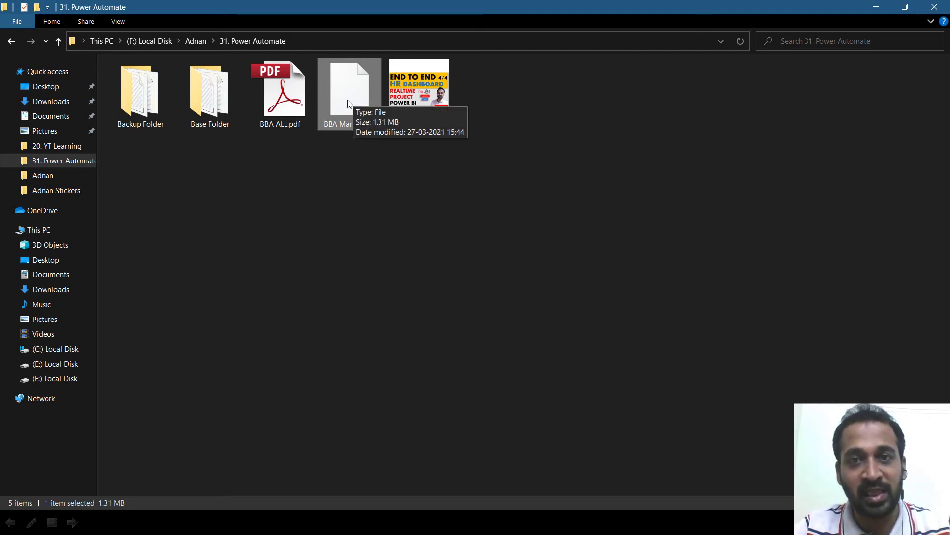
pyautogui.hotkey('alt', 'Tab')
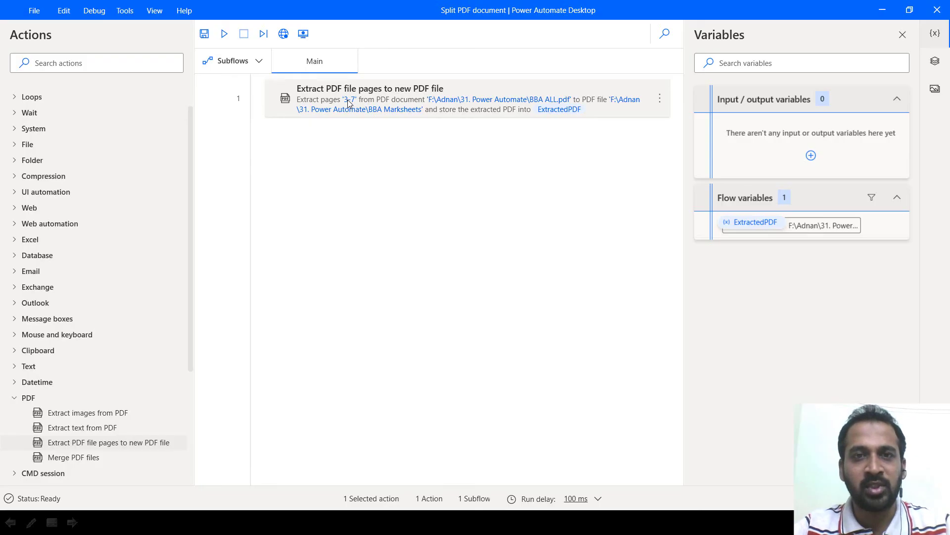
# Append .pdf so the output path ends in BBA Marksheets.pdf, and save the action
pyautogui.doubleClick(406, 99)
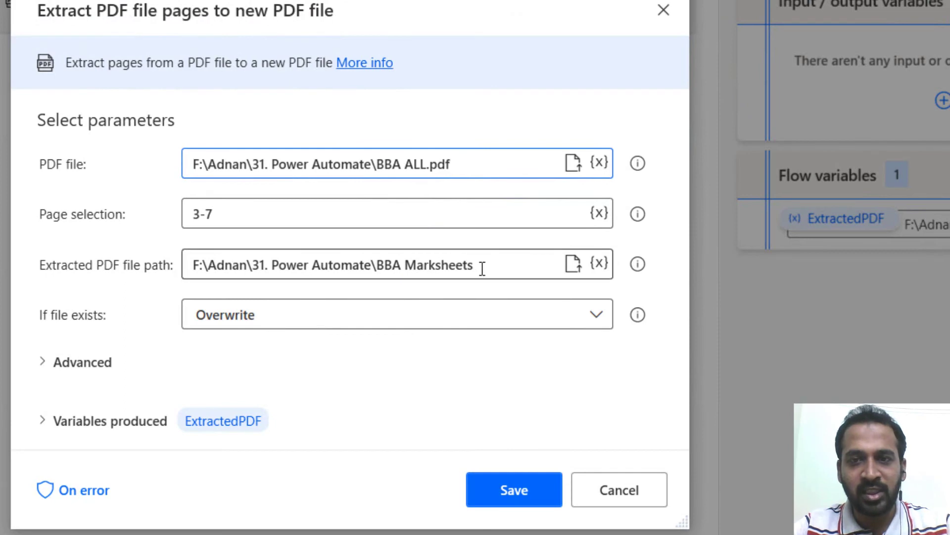
pyautogui.click(488, 268)
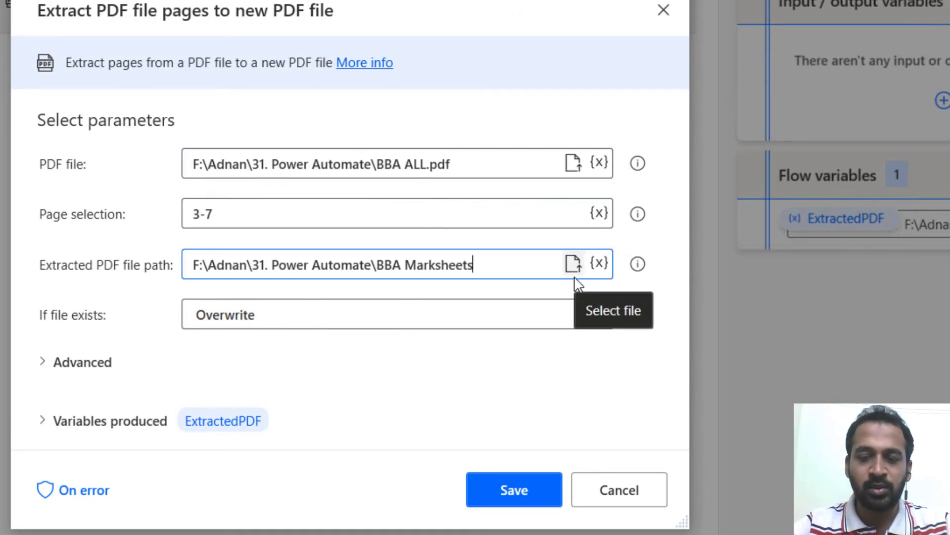
pyautogui.write('.pdf')
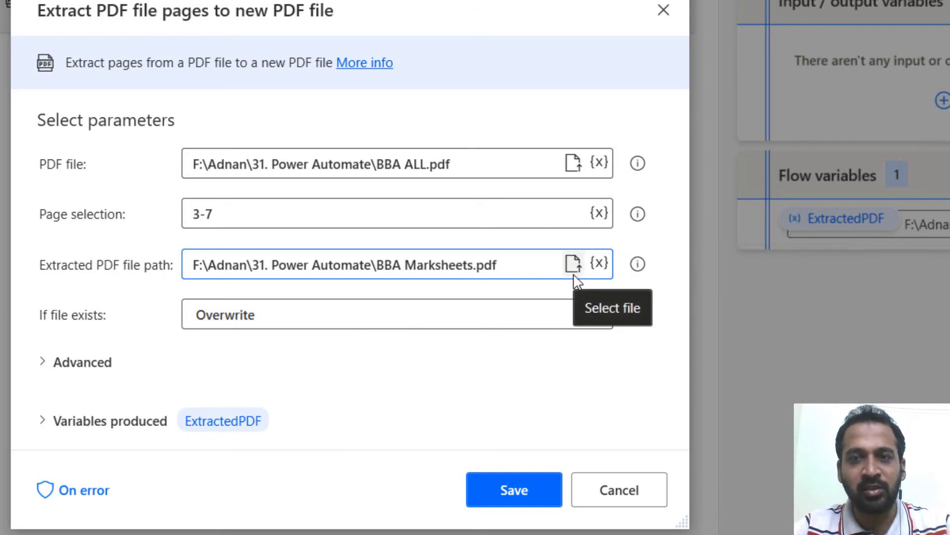
pyautogui.moveTo(374, 265); pyautogui.dragTo(520, 264)
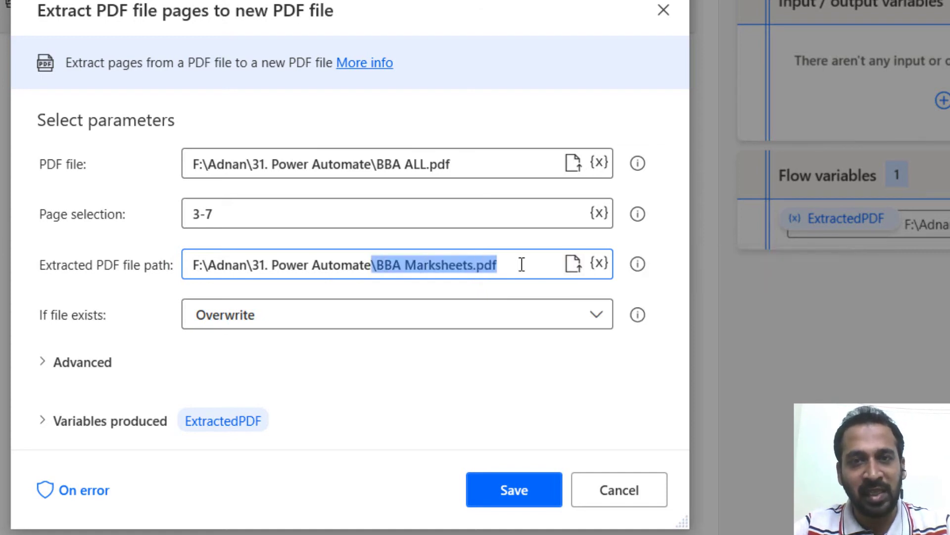
pyautogui.click(514, 491)
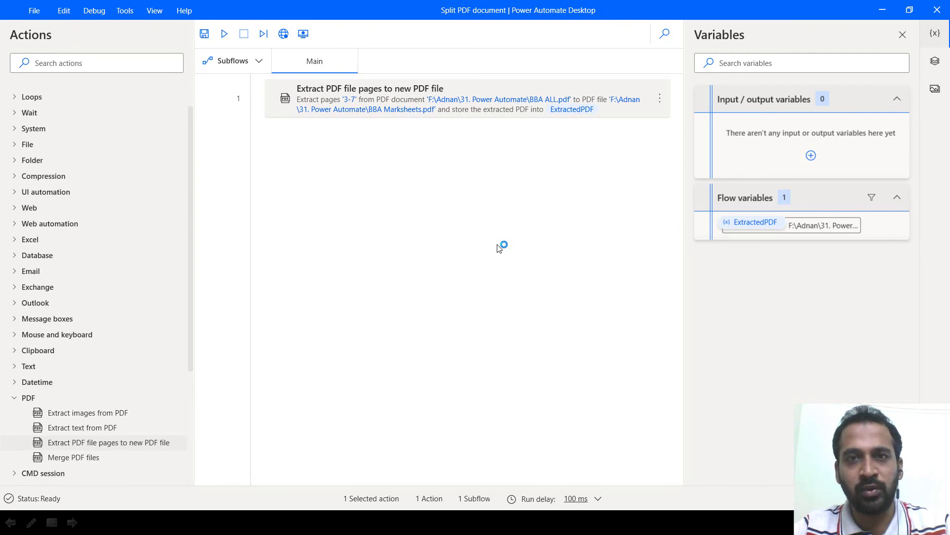
# Switch to File Explorer and open BBA Marksheets.pdf to check its pages
pyautogui.hotkey('alt', 'Tab')
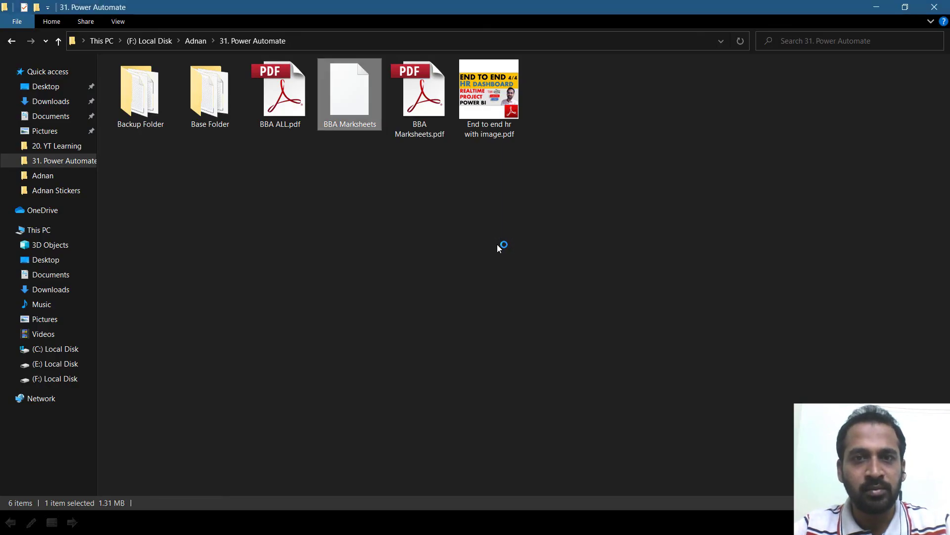
pyautogui.click(414, 86)
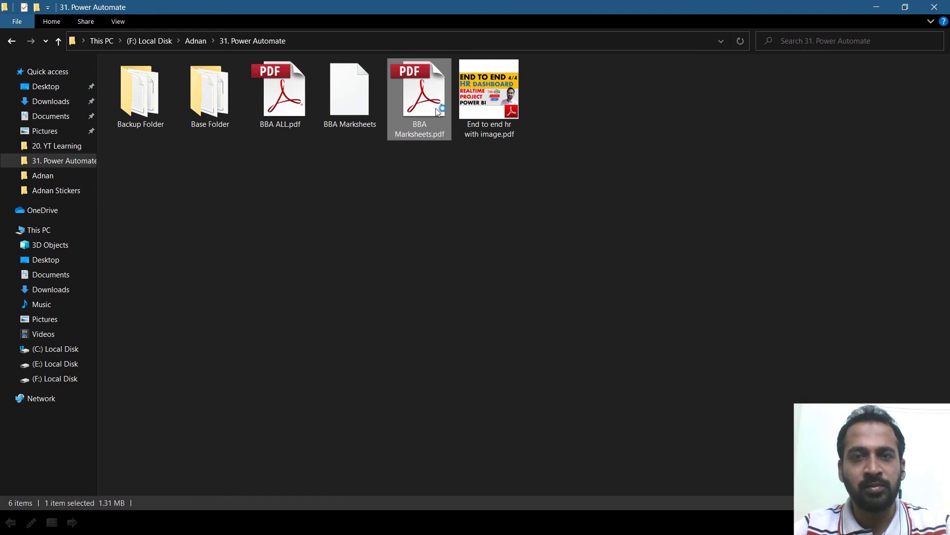
pyautogui.hotkey('alt', 'Tab')
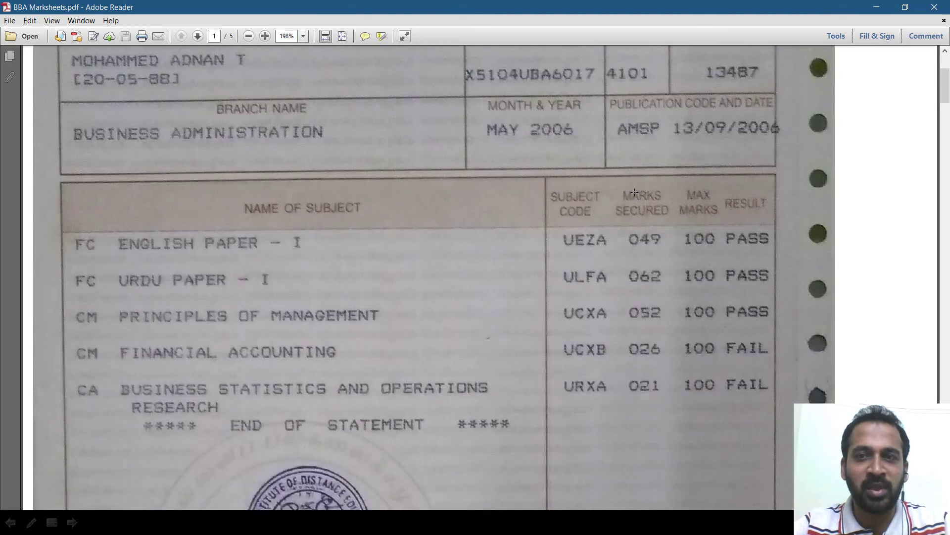
pyautogui.moveTo(945, 74)
pyautogui.mouseDown()
pyautogui.moveTo(933, 246)
pyautogui.moveTo(943, 401)
pyautogui.mouseUp()
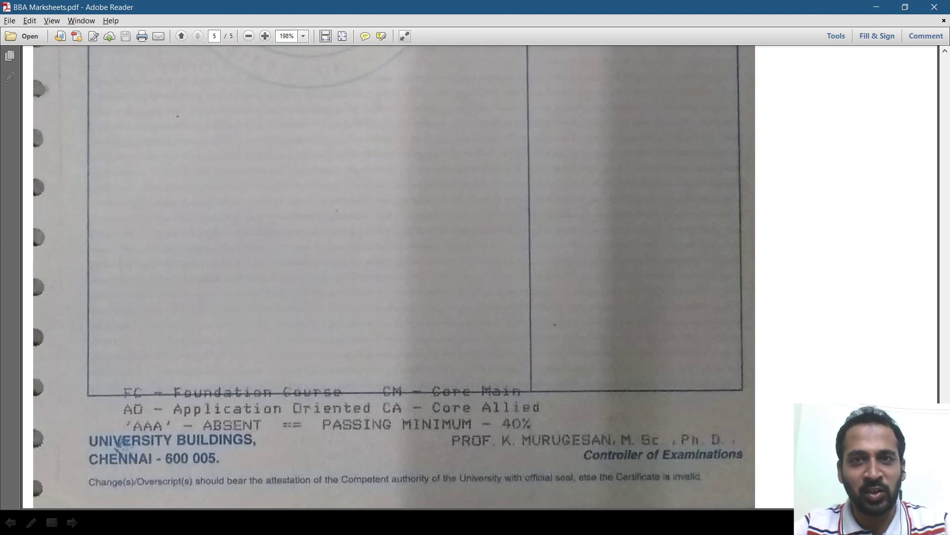
pyautogui.hotkey('alt', 'Tab')
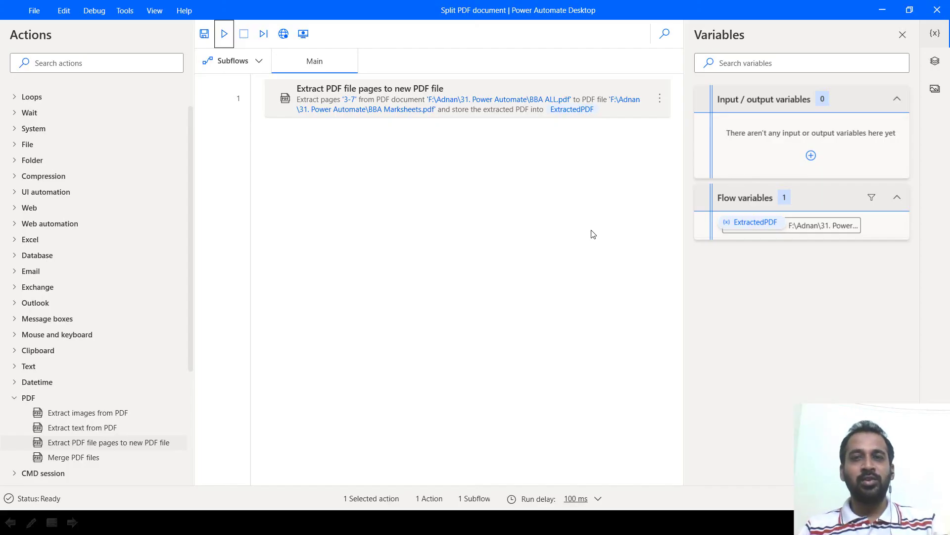